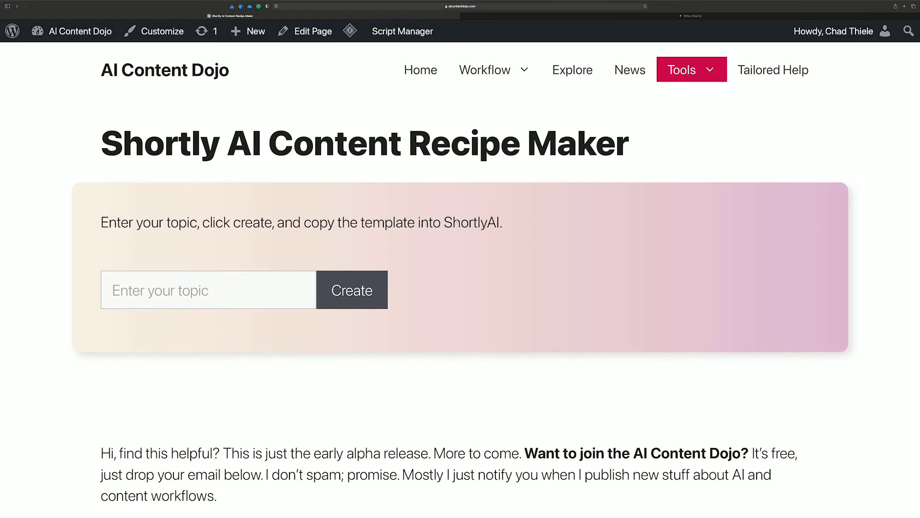
# Step: Generate a ShortlyAI template for 'a cast iron skillet' and select the whole template
pyautogui.click(276, 287)
pyautogui.write('a')
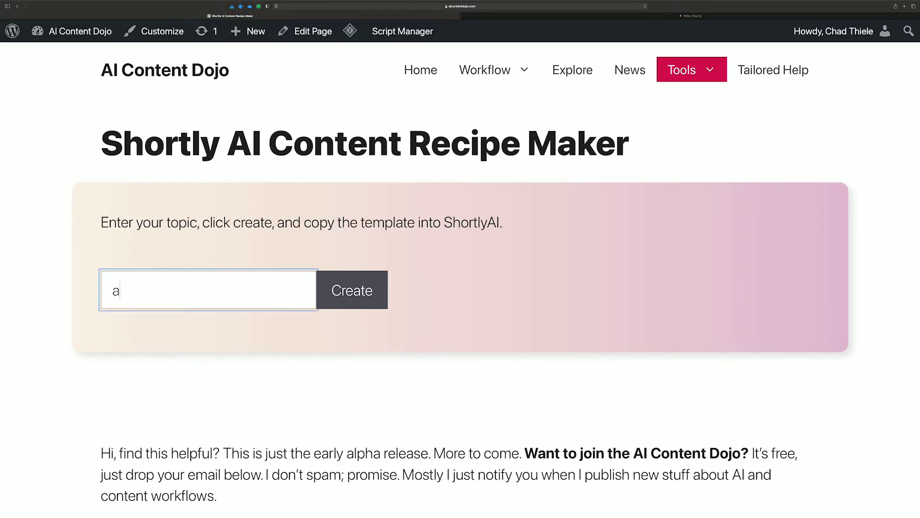
pyautogui.write(' cast iron skill')
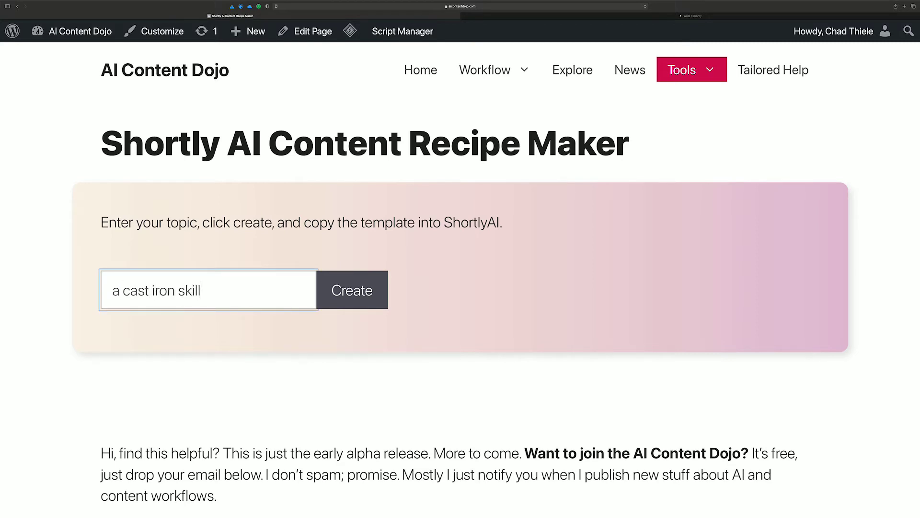
pyautogui.write('et')
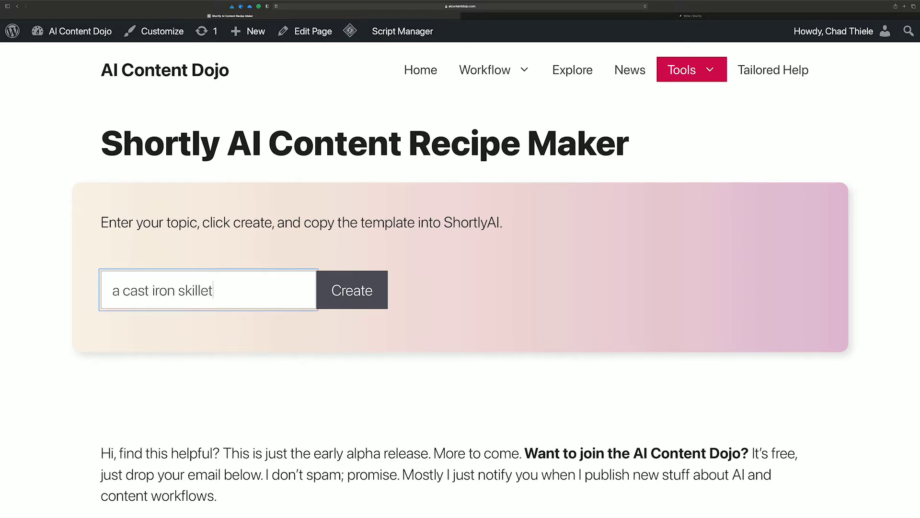
pyautogui.click(365, 291)
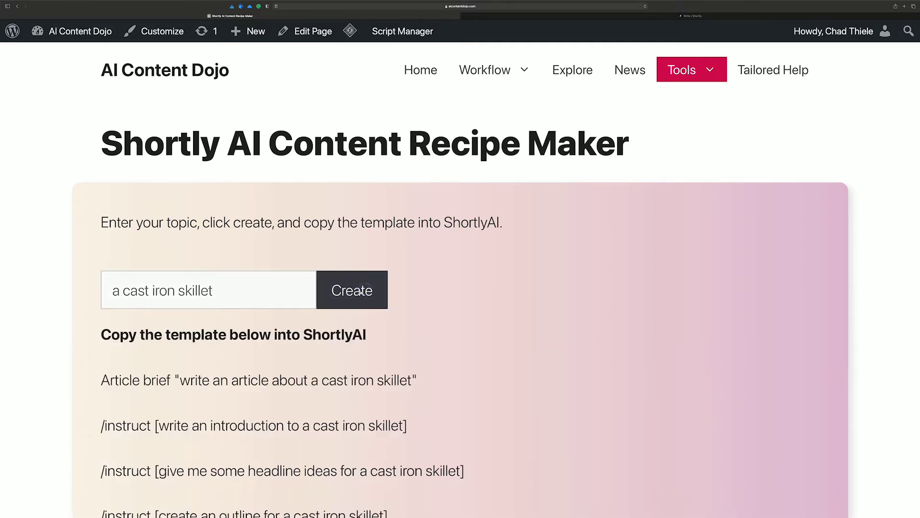
pyautogui.scroll(-5, 361, 292)
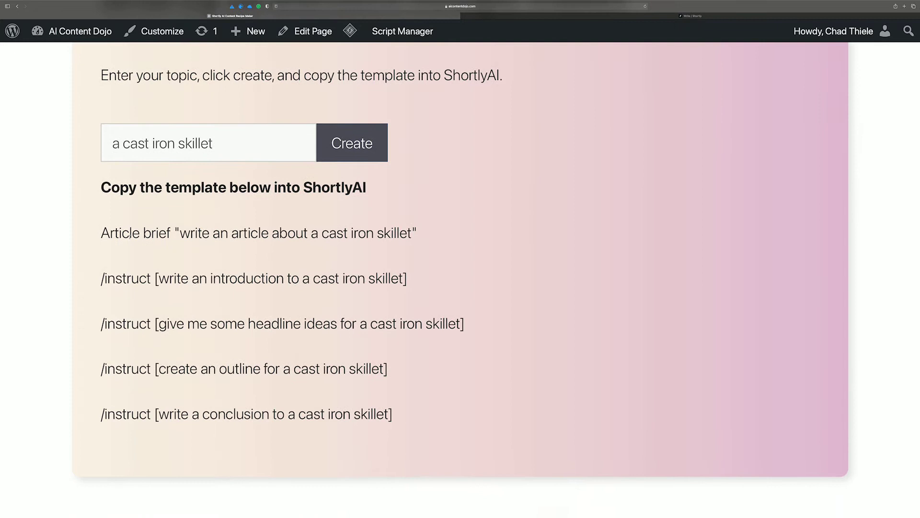
pyautogui.moveTo(101, 233); pyautogui.dragTo(393, 428)
pyautogui.press('super+c')
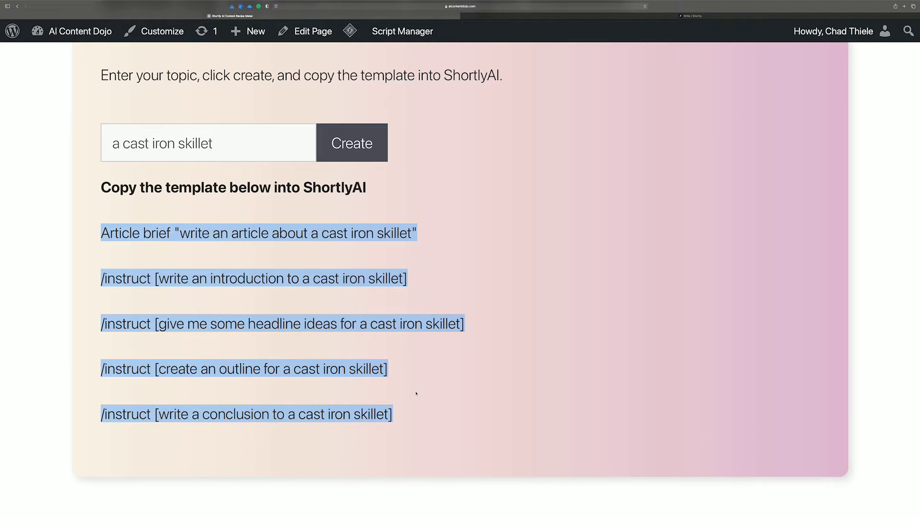
# Step: Paste the template into the ShortlyAI draft and move the quoted brief sentence into Article brief
pyautogui.click(660, 15)
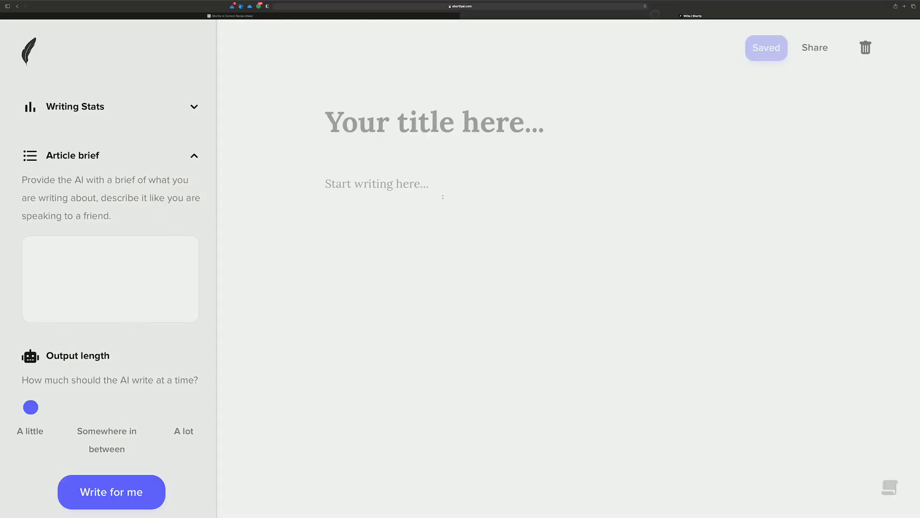
pyautogui.press('super+v')
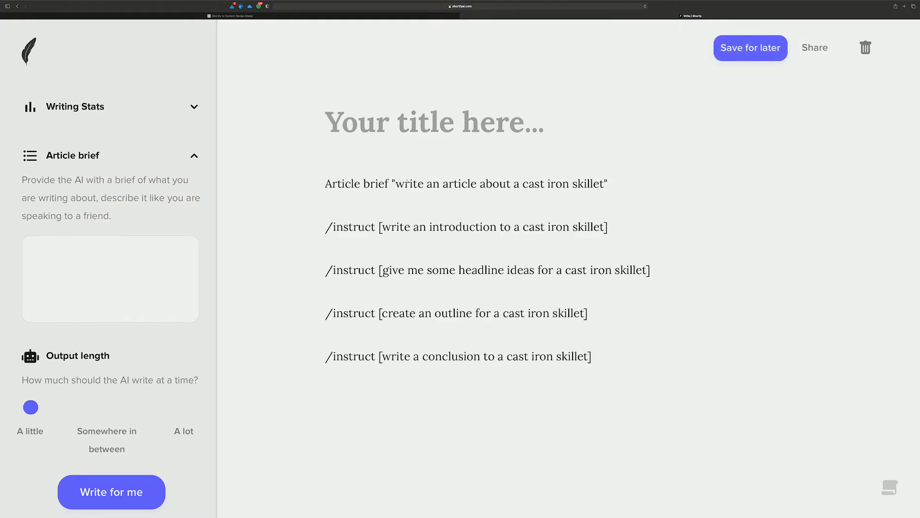
pyautogui.moveTo(603, 183); pyautogui.dragTo(396, 184)
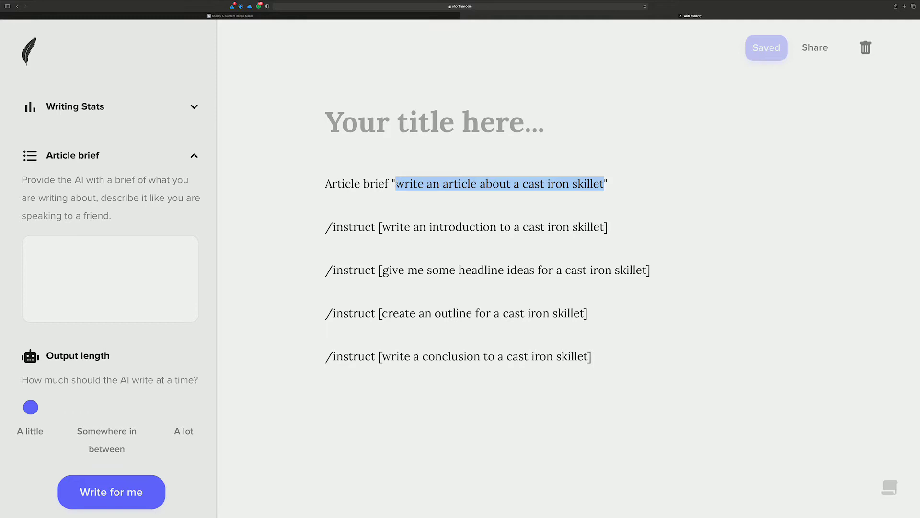
pyautogui.press('super+x')
pyautogui.click(117, 254)
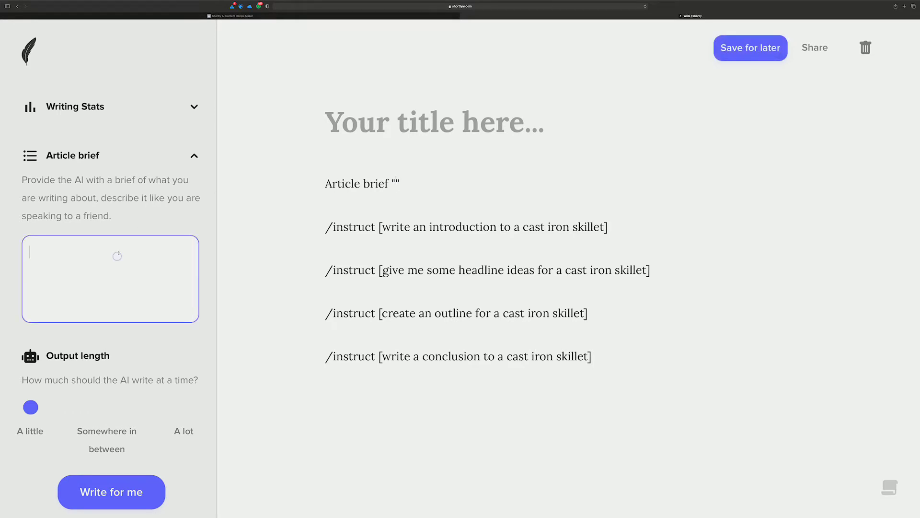
pyautogui.press('super+v')
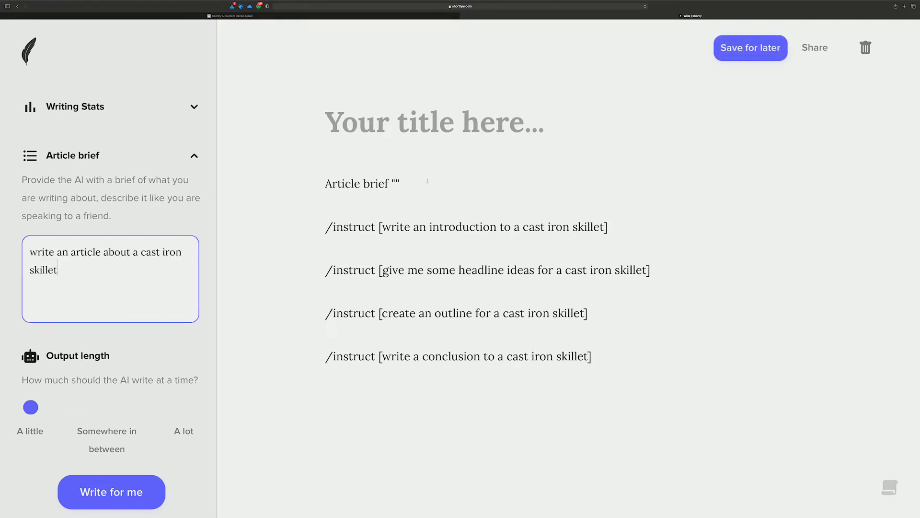
# Step: Delete the leftover empty brief line and have the AI write the introduction
pyautogui.tripleClick(427, 181)
pyautogui.press('BackSpace')
pyautogui.press('BackSpace')
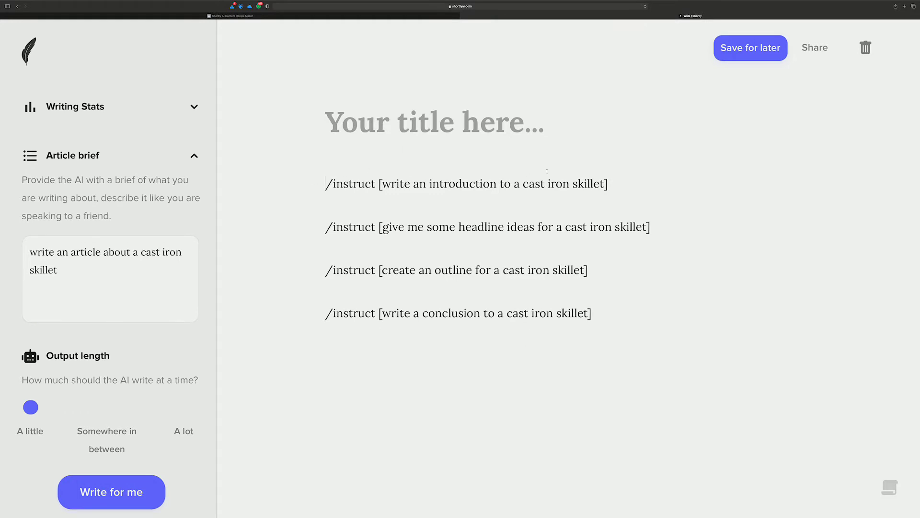
pyautogui.press('super+Return')
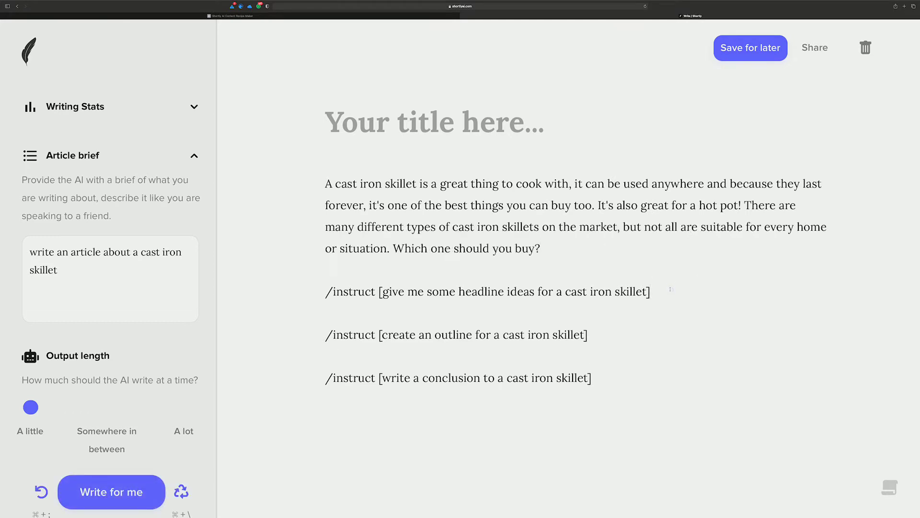
# Step: Generate four headline ideas and select 'How to Properly Care for Your Cast Iron Skillet'
pyautogui.press('super+Return')
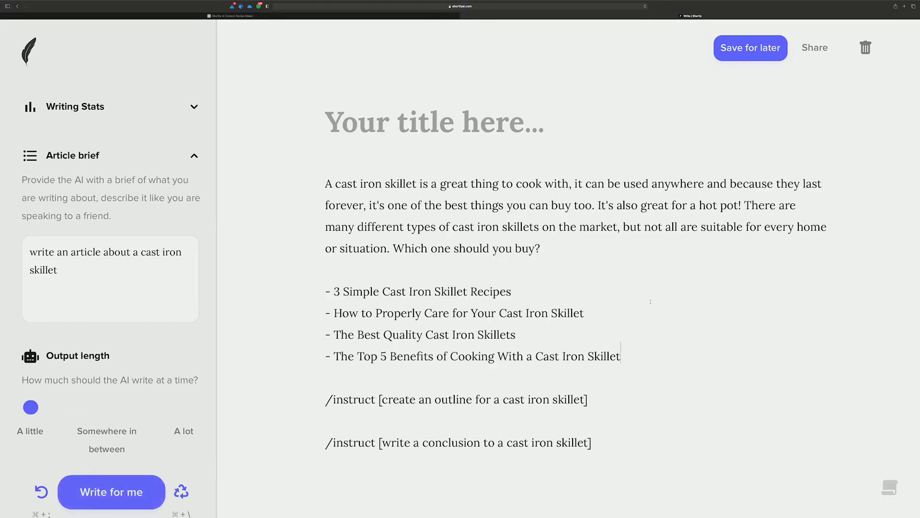
pyautogui.moveTo(585, 312); pyautogui.dragTo(334, 309)
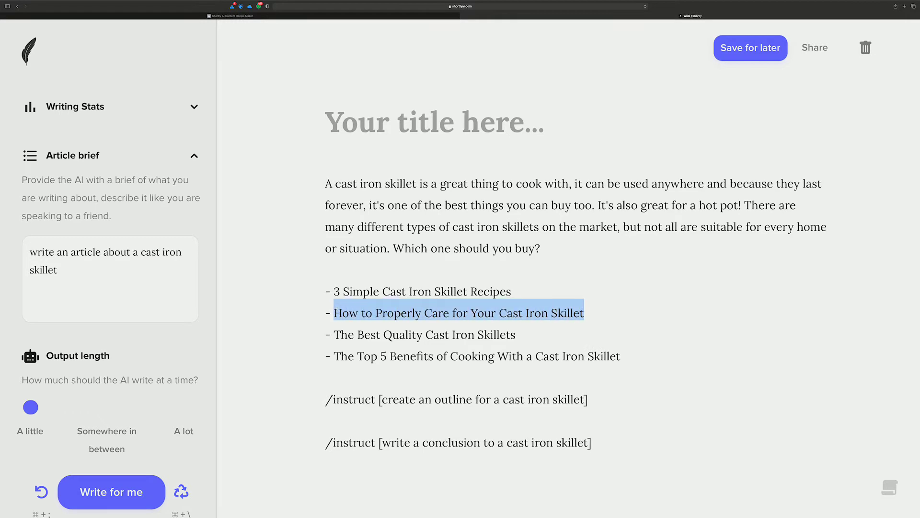
# Step: Use 'How to Properly Care for Your Cast Iron Skillet' as the title and brief topic
pyautogui.press('super+c')
pyautogui.click(382, 156)
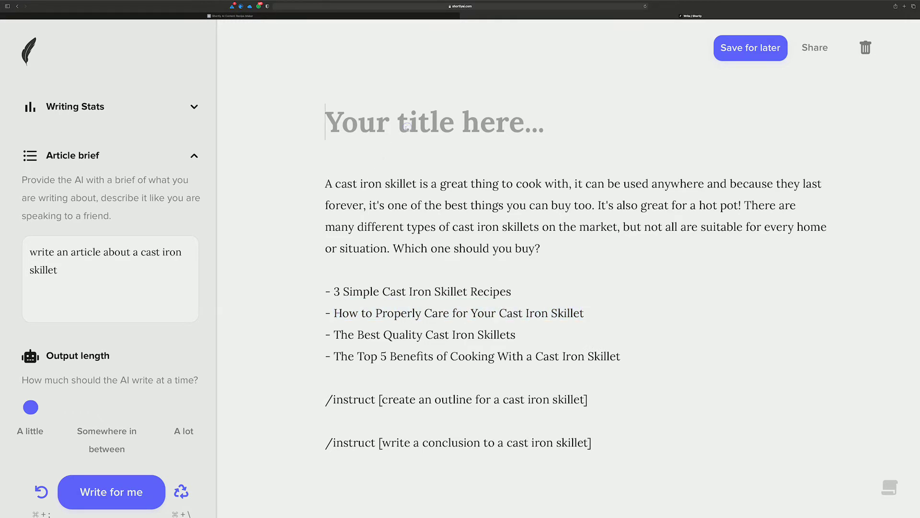
pyautogui.press('super+v')
pyautogui.click(93, 264)
pyautogui.moveTo(94, 264); pyautogui.dragTo(131, 252)
pyautogui.press('super+v')
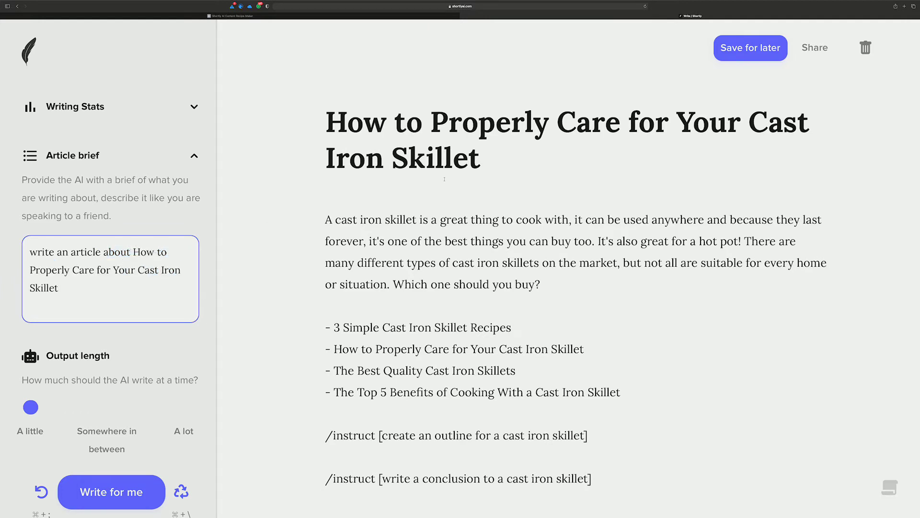
pyautogui.click(491, 153)
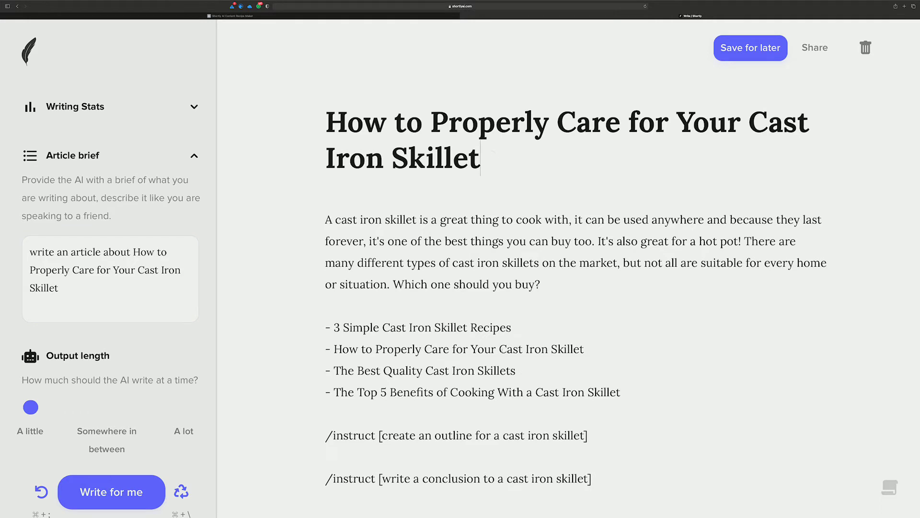
# Step: Delete the other headline ideas, including the recipes line, and the leftover blank lines
pyautogui.moveTo(622, 392); pyautogui.dragTo(302, 366)
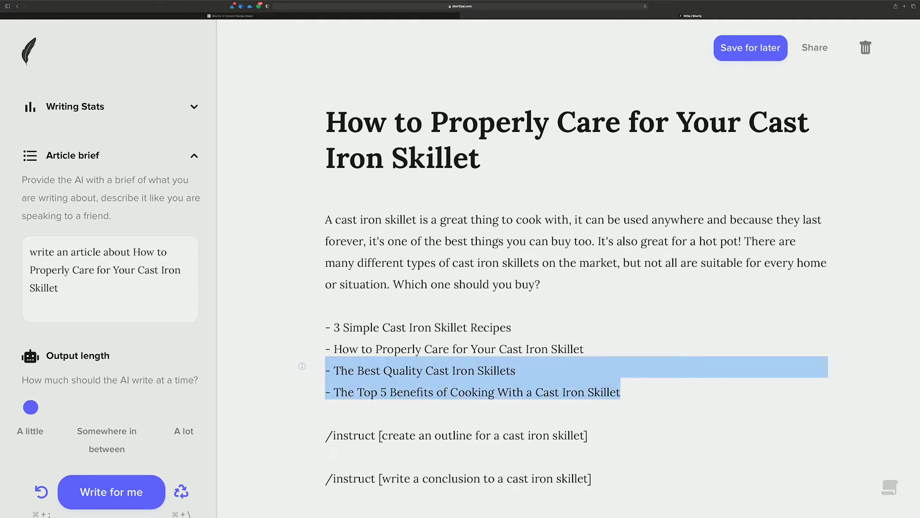
pyautogui.press('BackSpace')
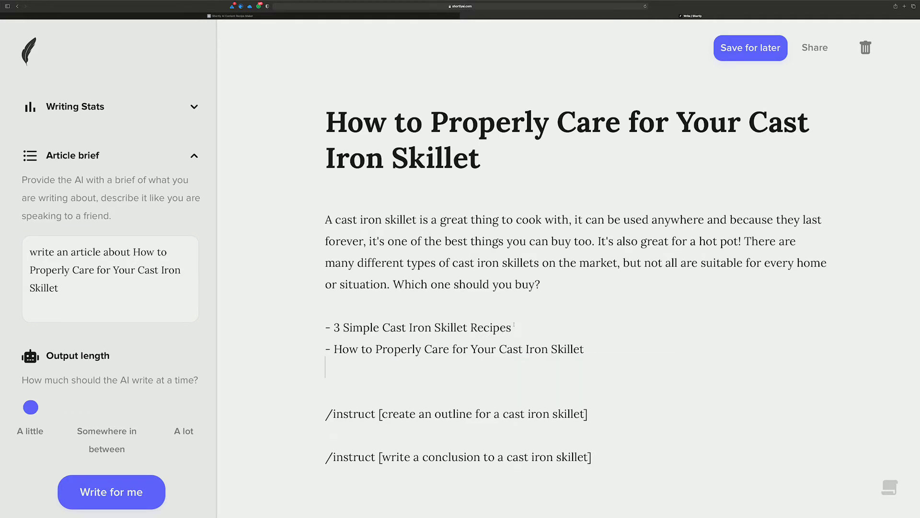
pyautogui.moveTo(516, 326); pyautogui.dragTo(312, 329)
pyautogui.press('BackSpace')
pyautogui.press('BackSpace')
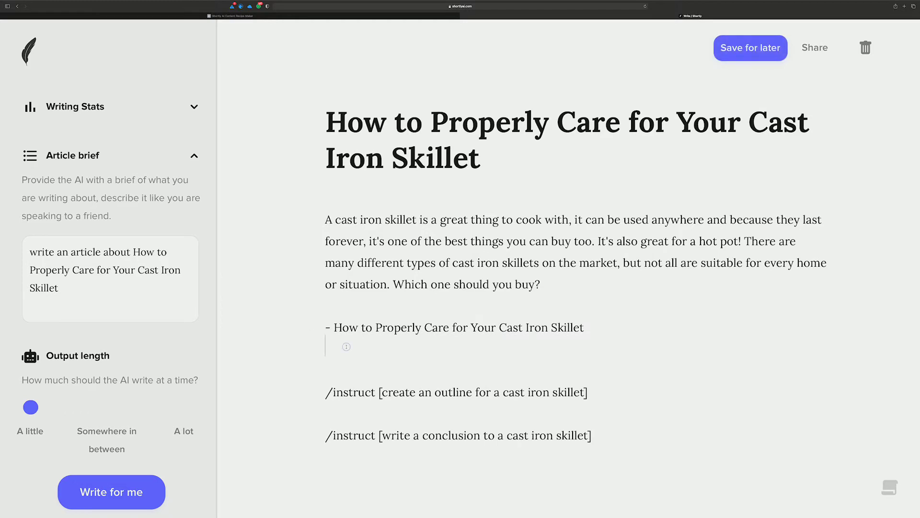
pyautogui.press('End')
pyautogui.press('Delete')
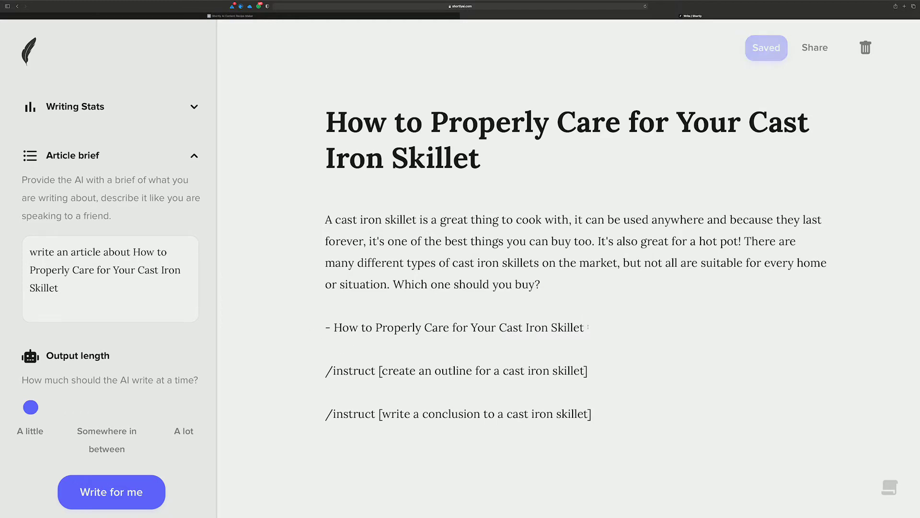
pyautogui.moveTo(584, 326); pyautogui.dragTo(434, 327)
# Step: Put the chosen headline into the outline instruction, try generating it, then undo the outline
pyautogui.click(507, 326)
pyautogui.moveTo(584, 370); pyautogui.dragTo(493, 370)
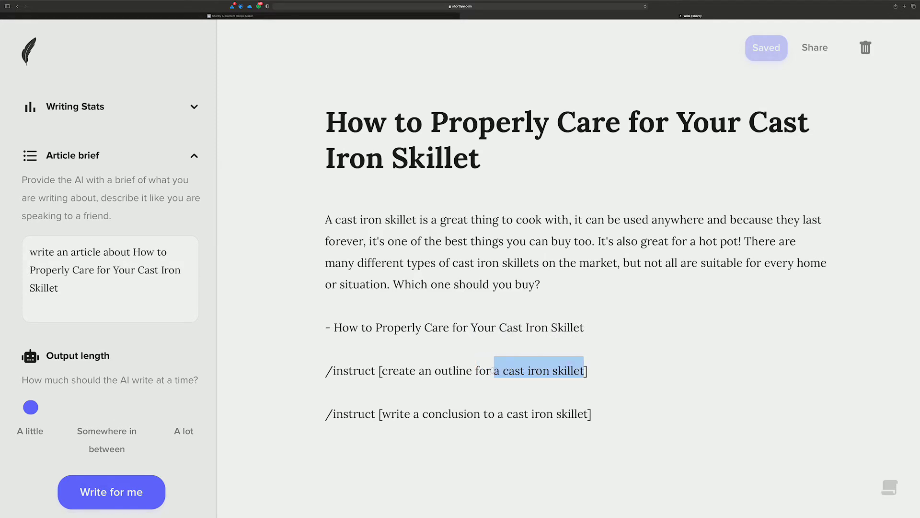
pyautogui.press('super+v')
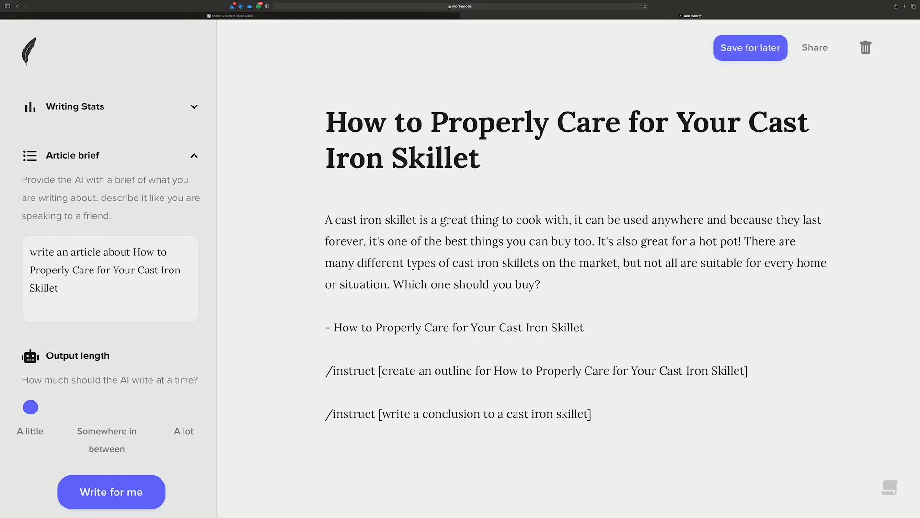
pyautogui.press('super+Return')
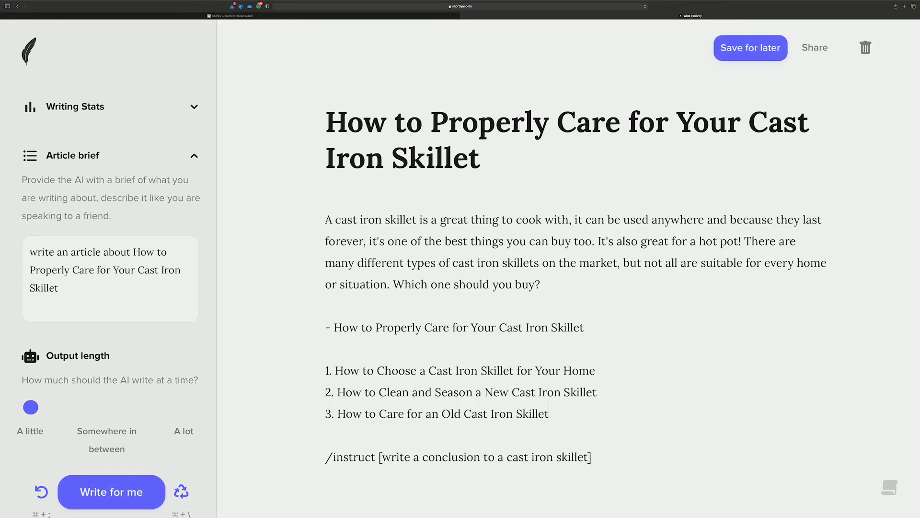
pyautogui.press('super+semicolon')
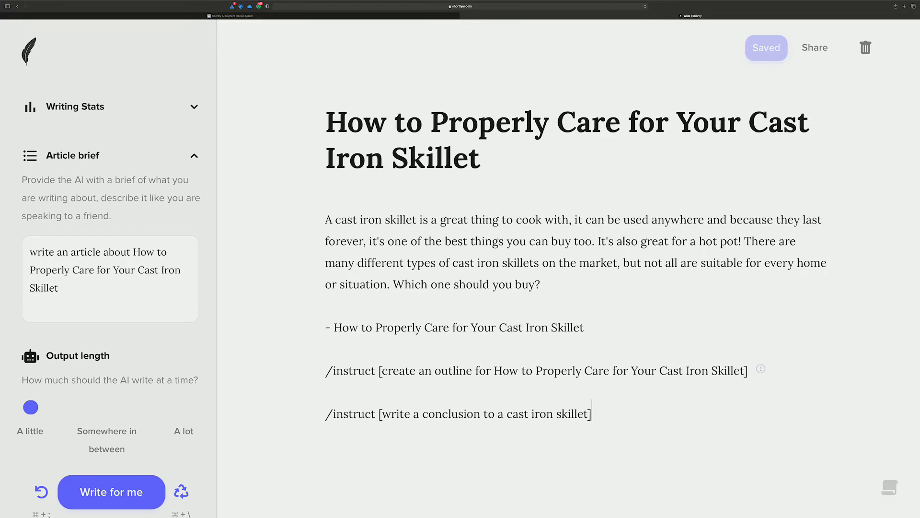
# Step: Reword 'create an outline for' in the instruction to 'explain'
pyautogui.moveTo(761, 370); pyautogui.dragTo(306, 372)
pyautogui.click(422, 373)
pyautogui.moveTo(490, 373); pyautogui.dragTo(382, 372)
pyautogui.write('explain ho')
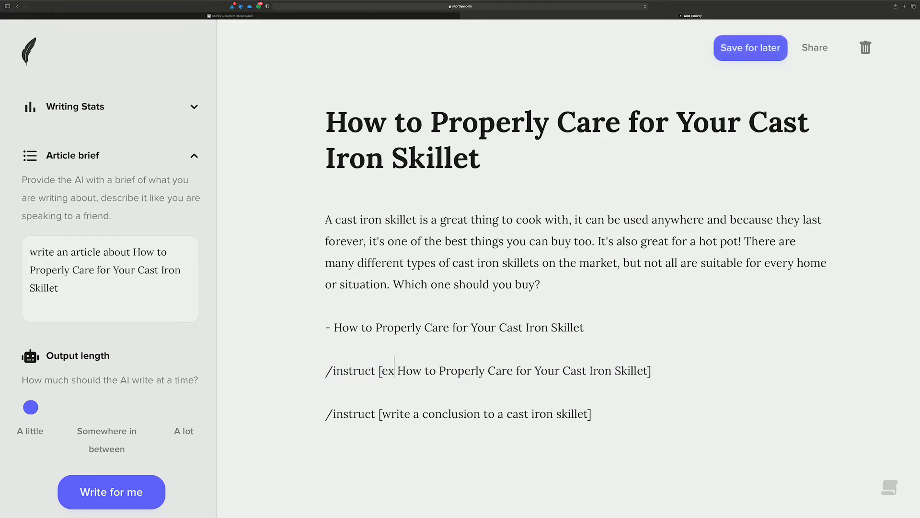
pyautogui.press('BackSpace')
pyautogui.press('BackSpace')
pyautogui.press('BackSpace')
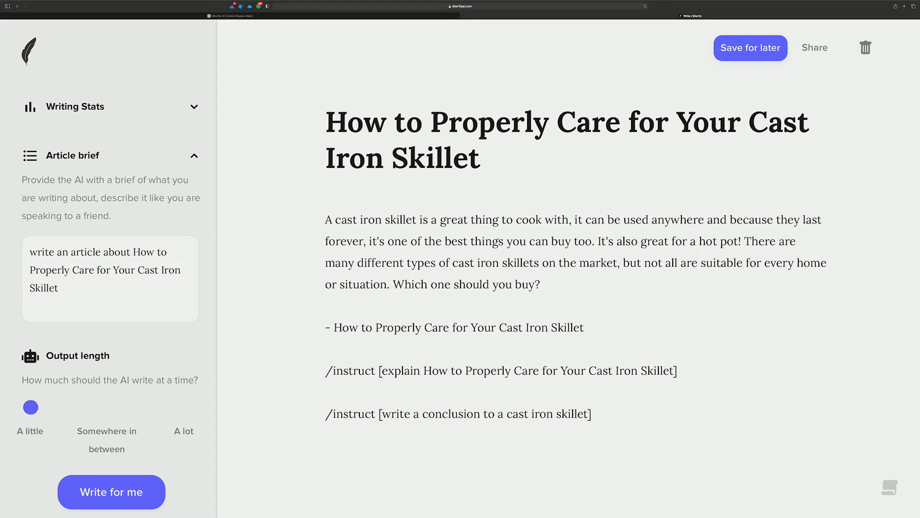
pyautogui.press('End')
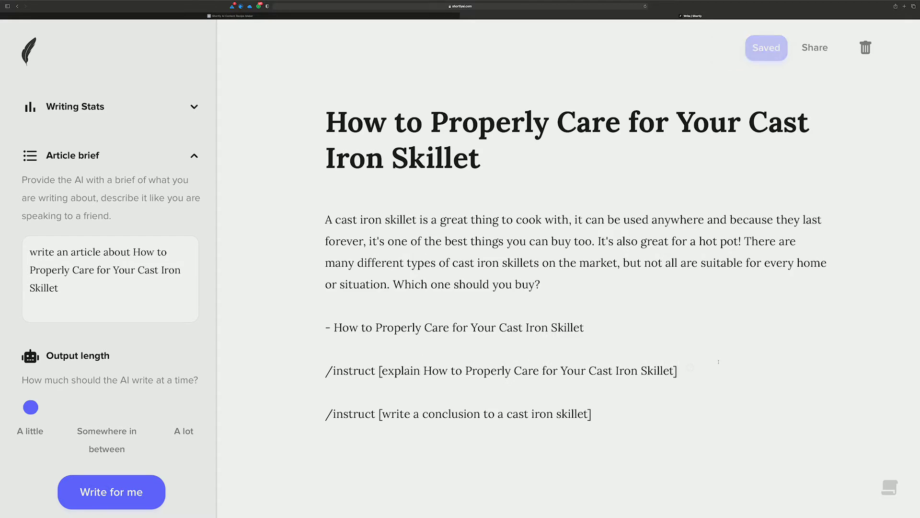
# Step: Generate the skillet care tips from the explain instruction and restore the conclusion instruction below them
pyautogui.press('super+Return')
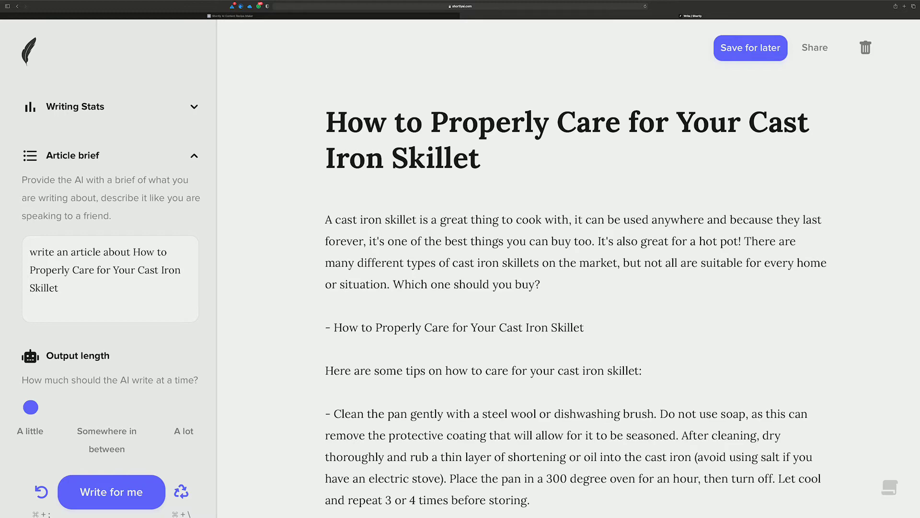
pyautogui.press('super+v')
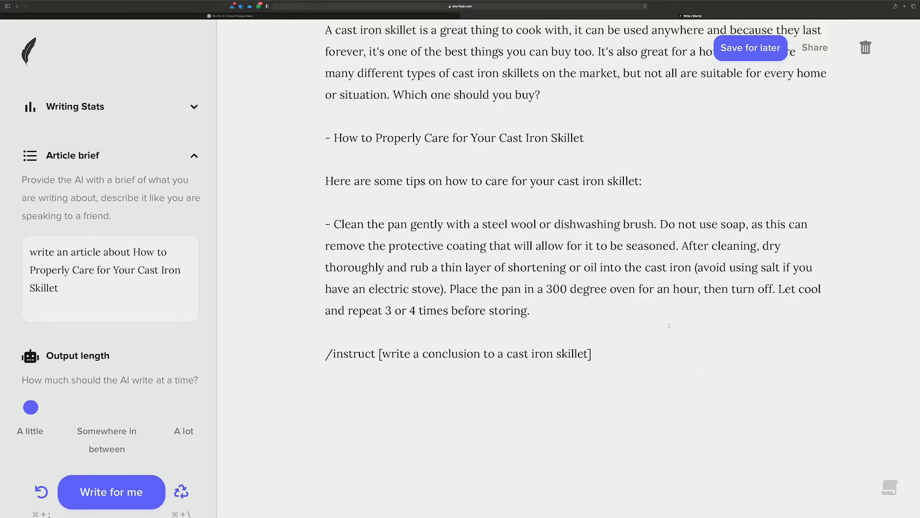
# Step: Run the final /instruct conclusion line to generate the article's closing paragraph
pyautogui.scroll(-1, 669, 326)
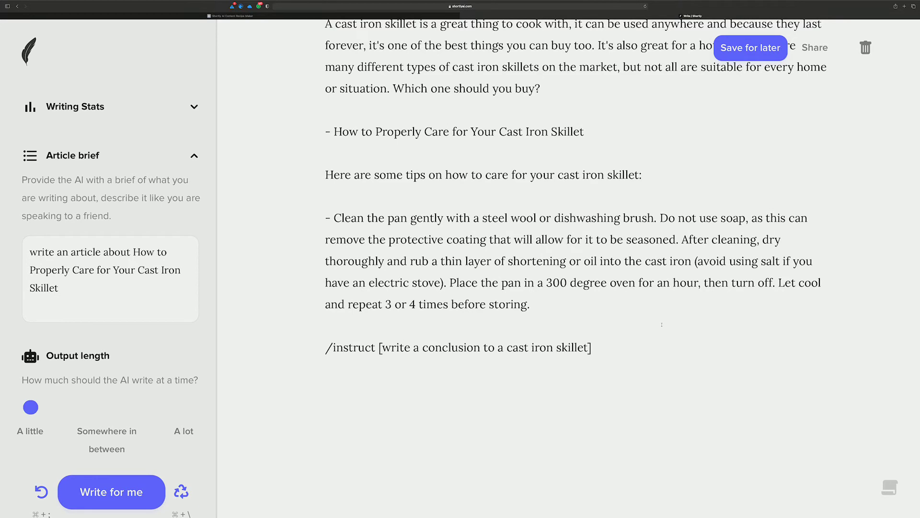
pyautogui.click(603, 346)
pyautogui.press('super+Return')
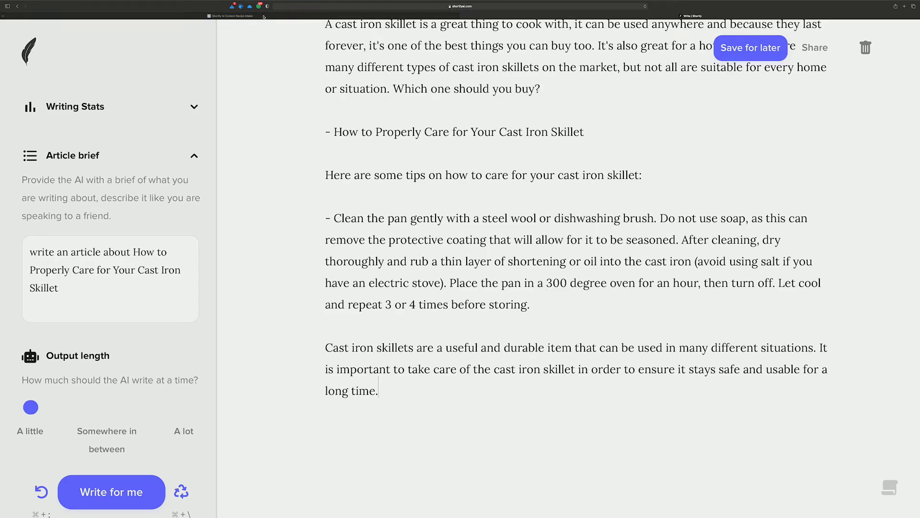
# Step: Return to the Recipe Maker page, zoom out, and select the five template lines
pyautogui.click(263, 16)
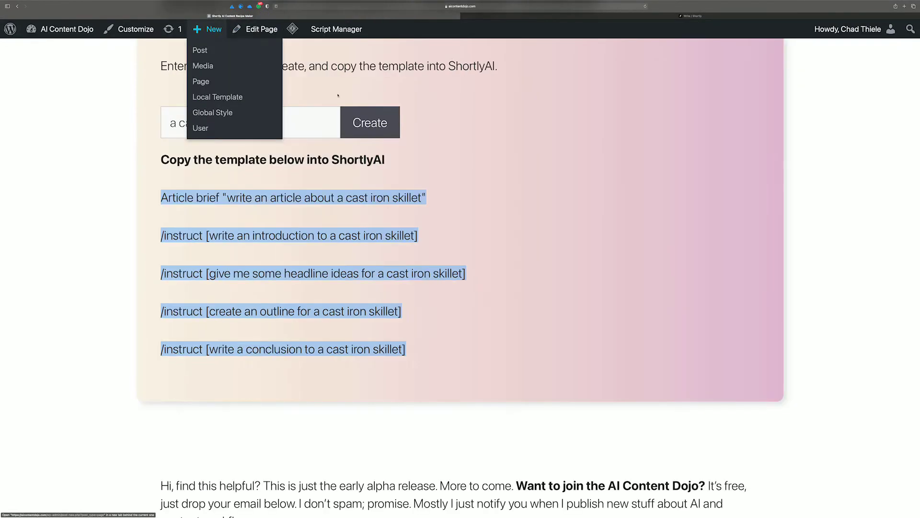
pyautogui.press('super+minus')
pyautogui.click(232, 151)
pyautogui.scroll(4, 185, 159)
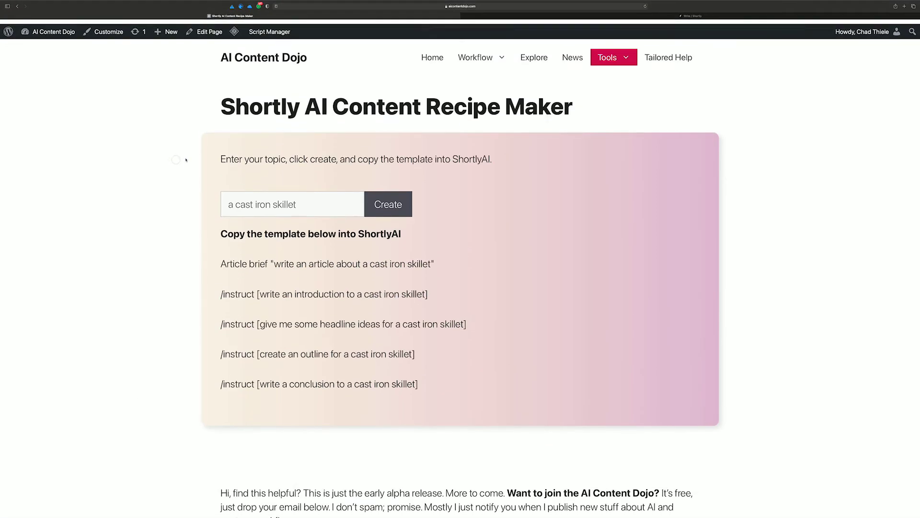
pyautogui.moveTo(613, 54)
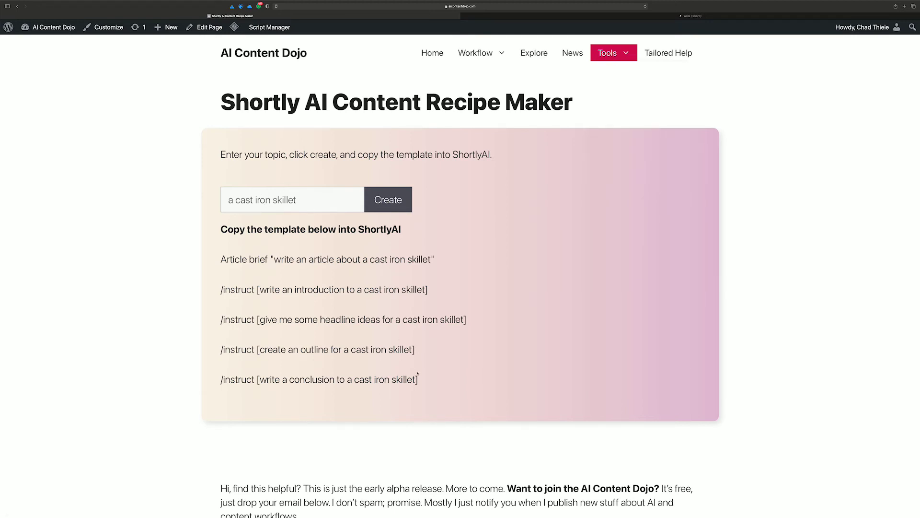
pyautogui.moveTo(418, 374); pyautogui.dragTo(215, 240)
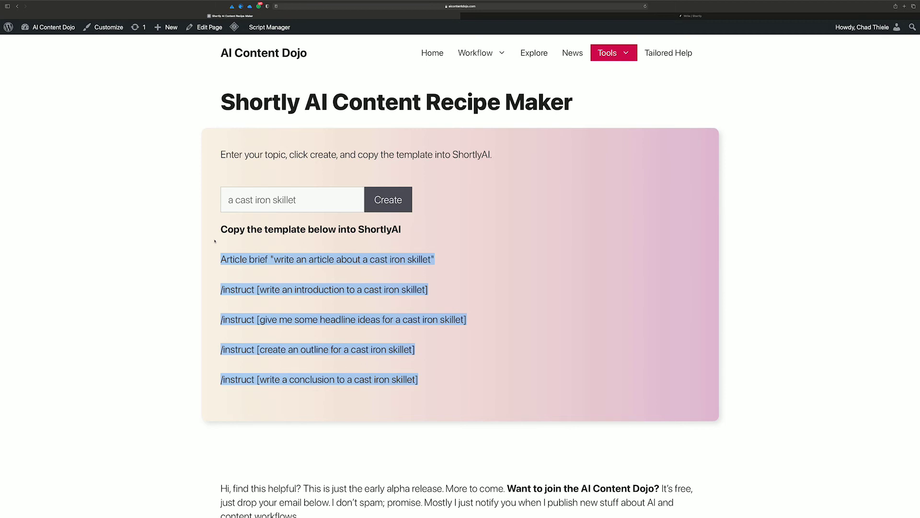
# Step: Deselect the template and place the cursor in the Email Address field at the page bottom
pyautogui.scroll(-5, 216, 241)
pyautogui.click(223, 239)
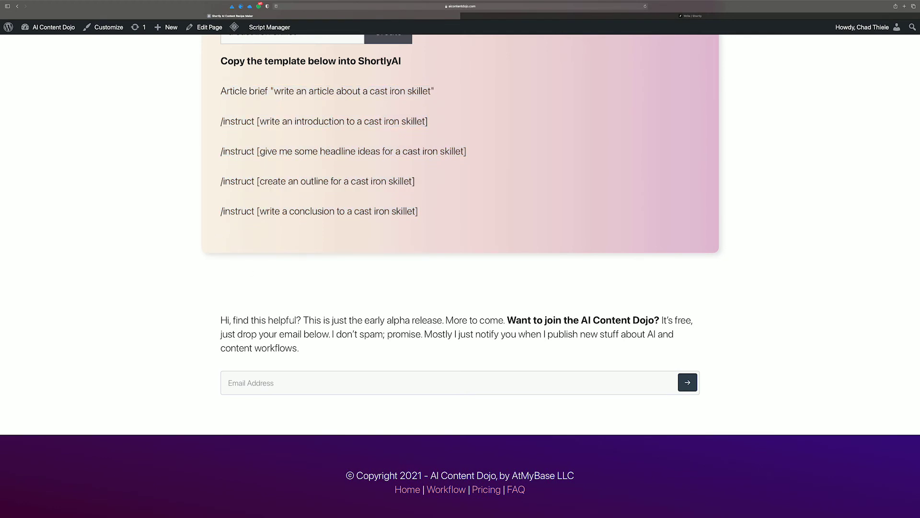
pyautogui.click(513, 373)
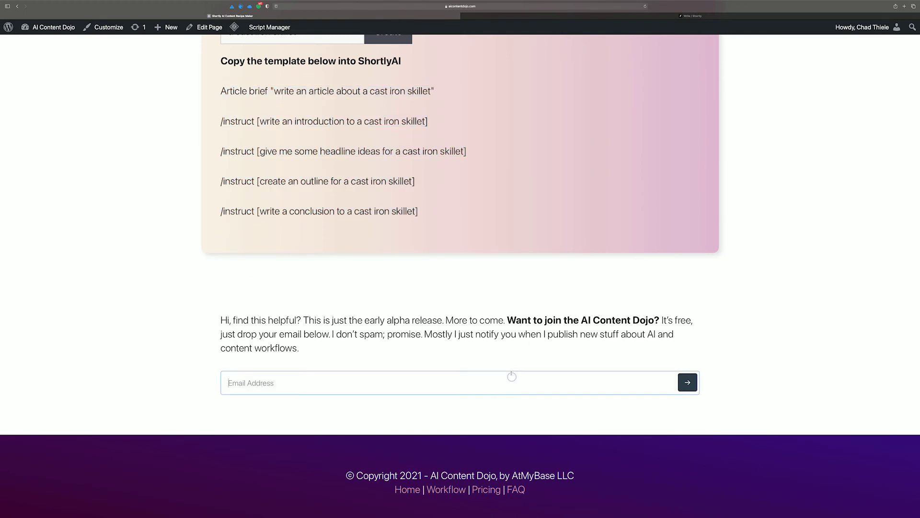